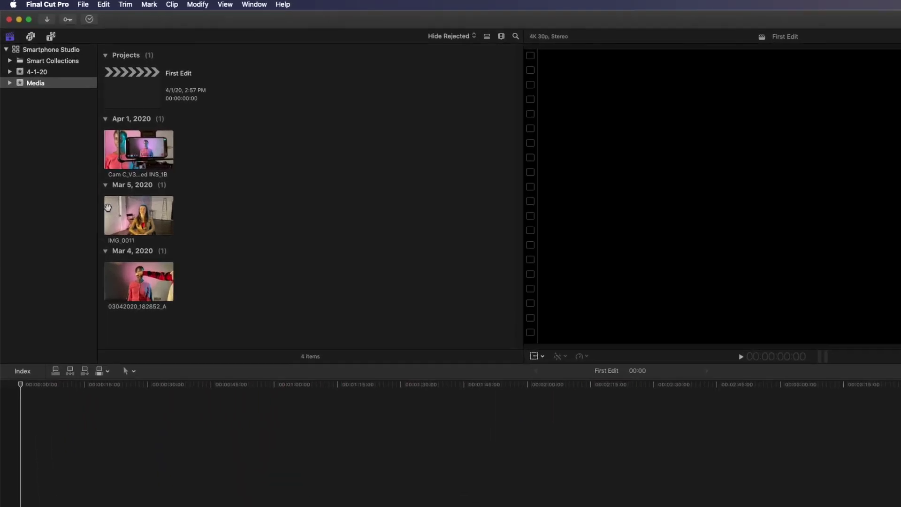
- Open the First Edit project from the Media event in the Smartphone Studio library
{"action": "left_click", "coordinate": [82, 70]}
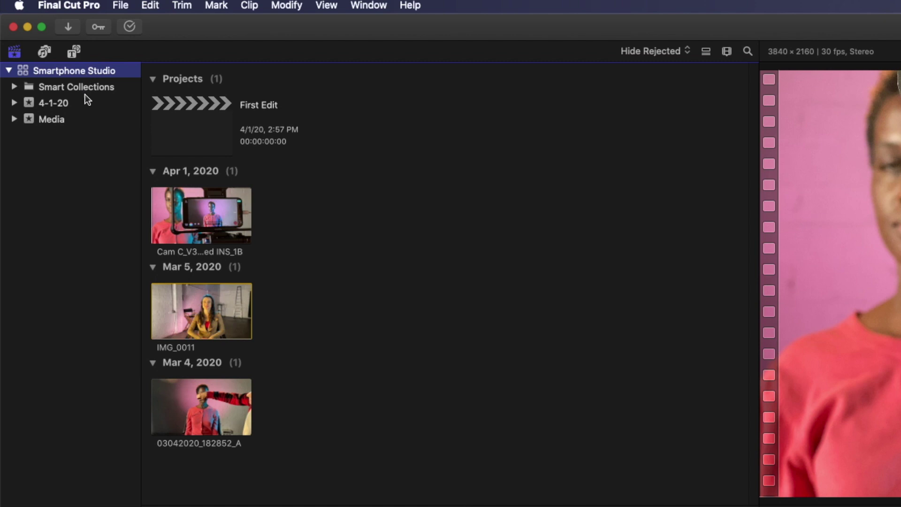
{"action": "left_click", "coordinate": [82, 121]}
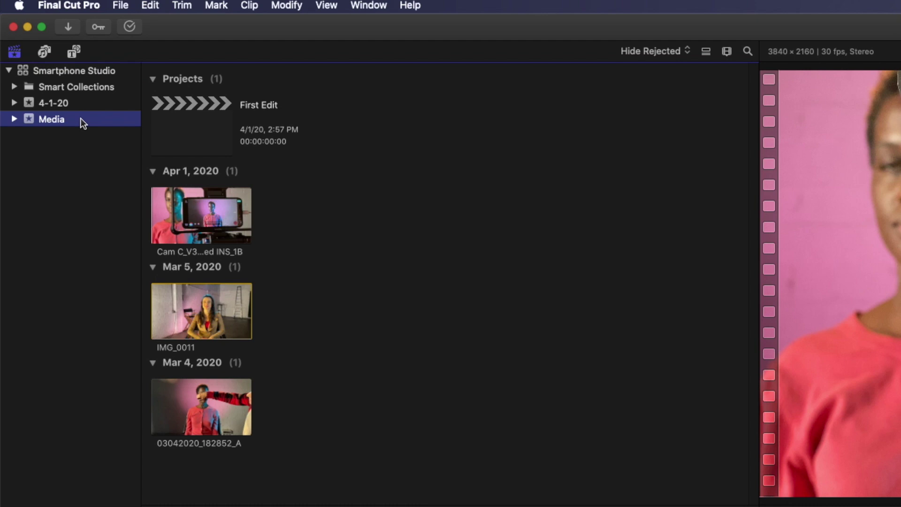
{"action": "left_click", "coordinate": [222, 112]}
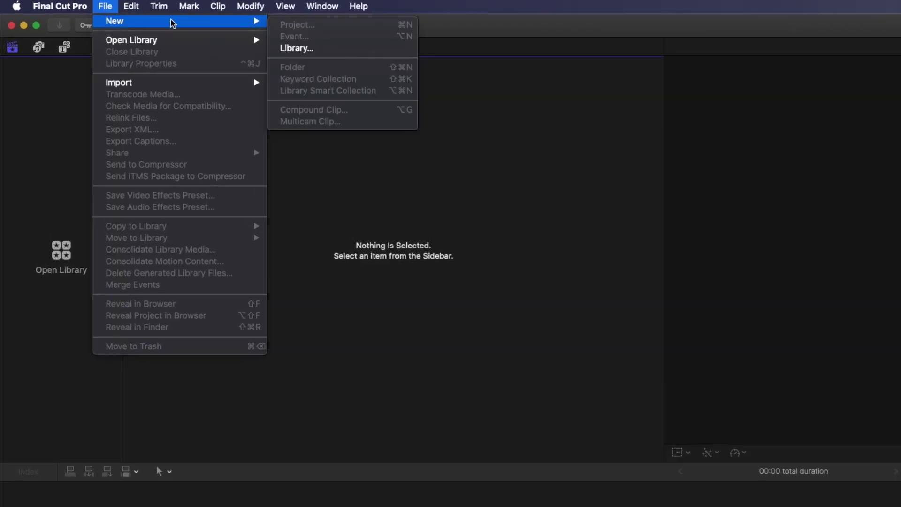
- Create a library named 'Smartphone Studio', then add a new event named 'Media' to it
{"action": "left_click", "coordinate": [354, 52]}
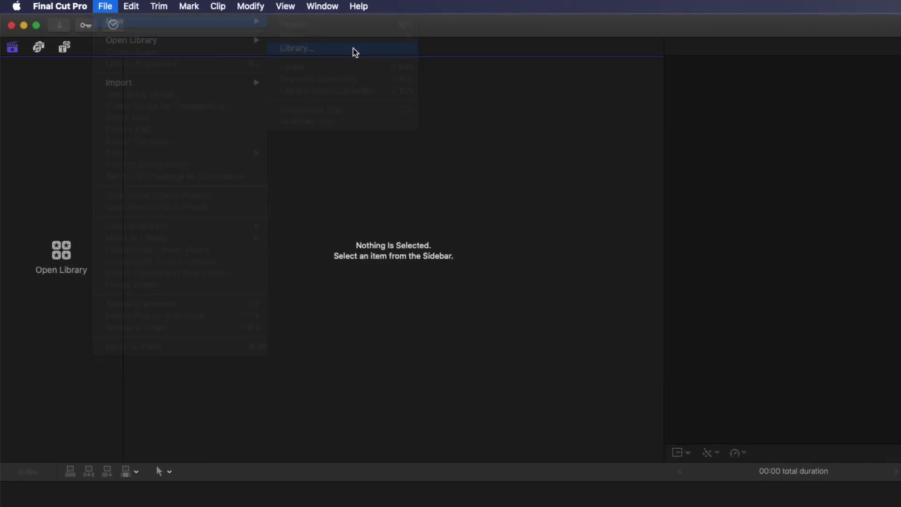
{"action": "type", "text": "Smart"}
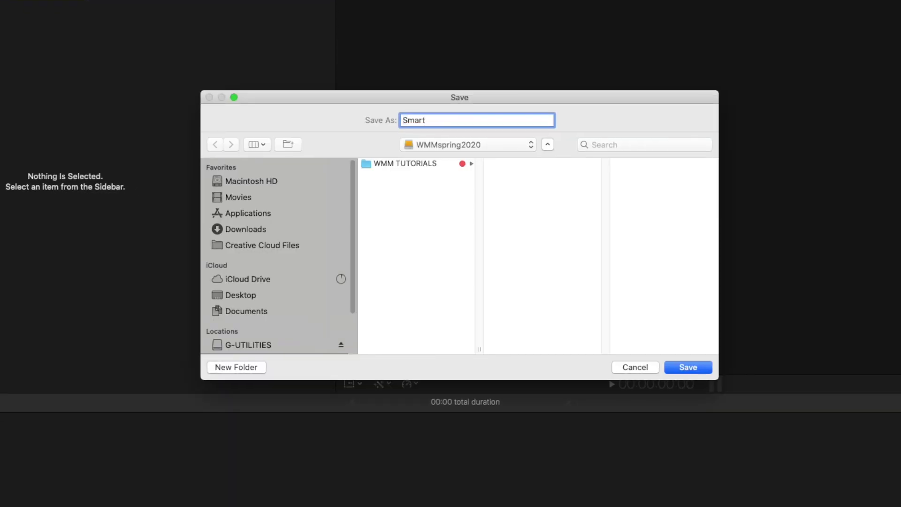
{"action": "type", "text": "phone Studio"}
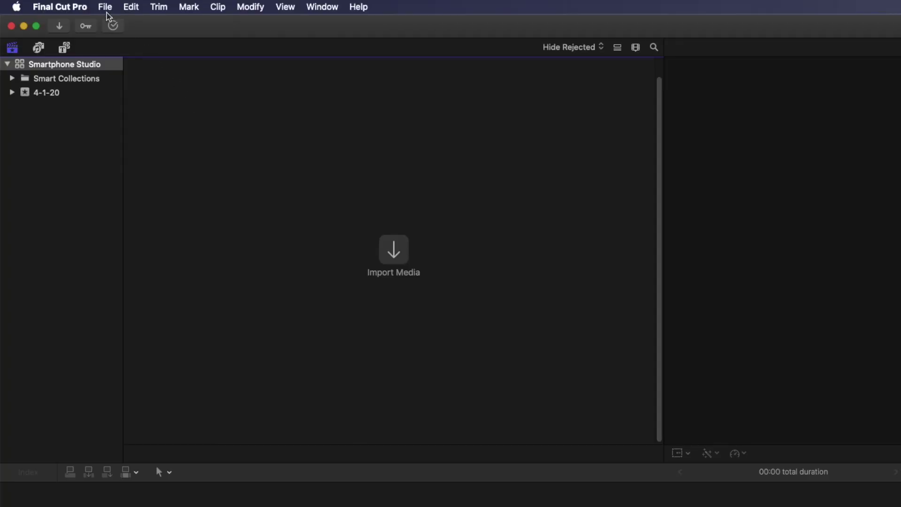
{"action": "left_click", "coordinate": [107, 8]}
{"action": "mouse_move", "coordinate": [211, 22]}
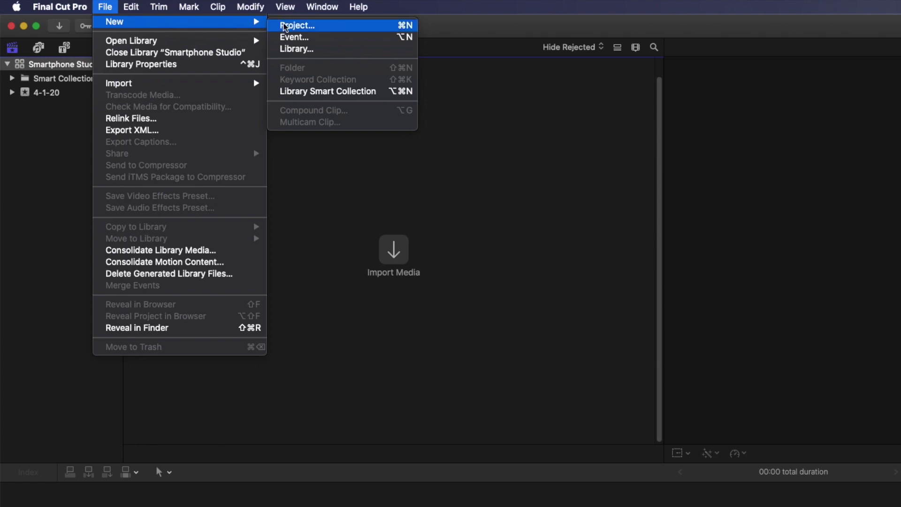
{"action": "left_click", "coordinate": [358, 42]}
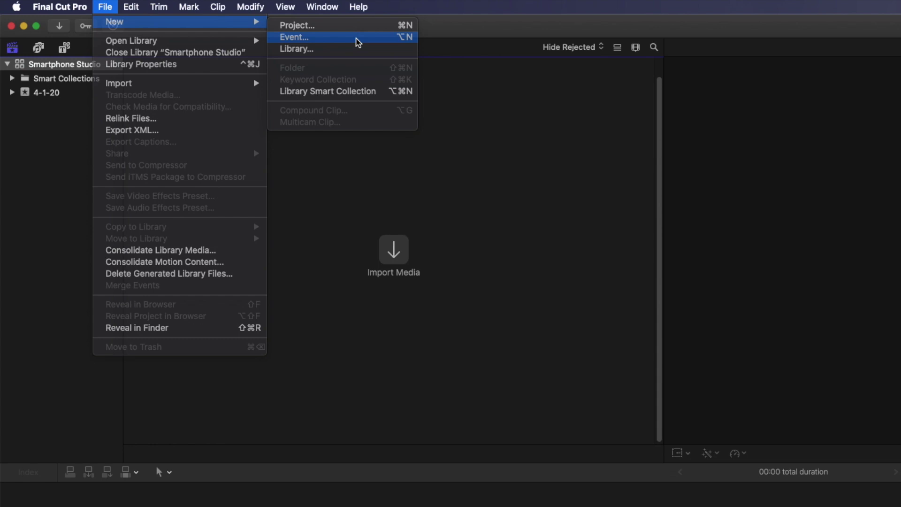
{"action": "type", "text": "Media"}
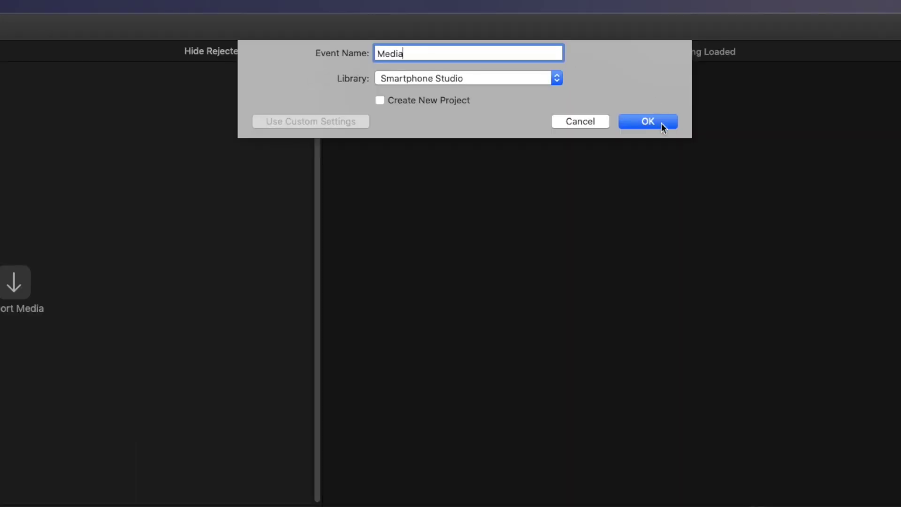
{"action": "left_click", "coordinate": [661, 123]}
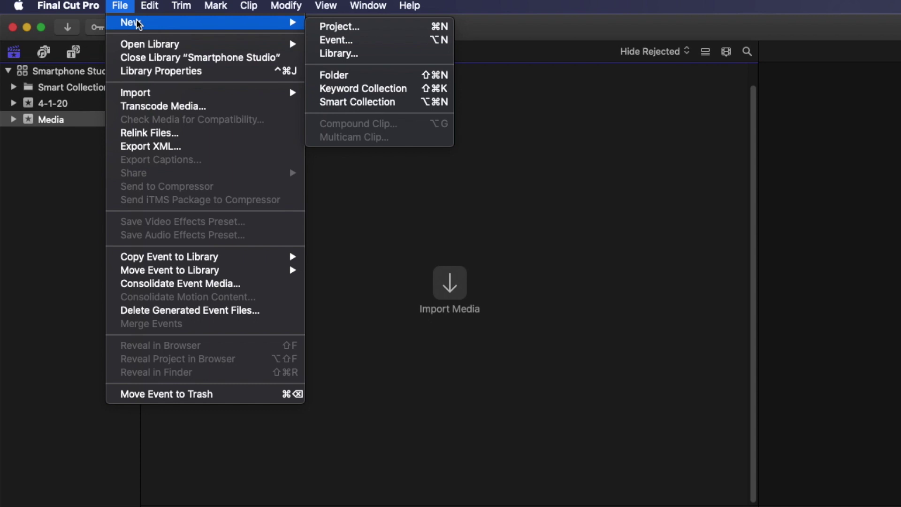
- Create an empty project named 'First Edit' inside the Media event
{"action": "left_click", "coordinate": [394, 27]}
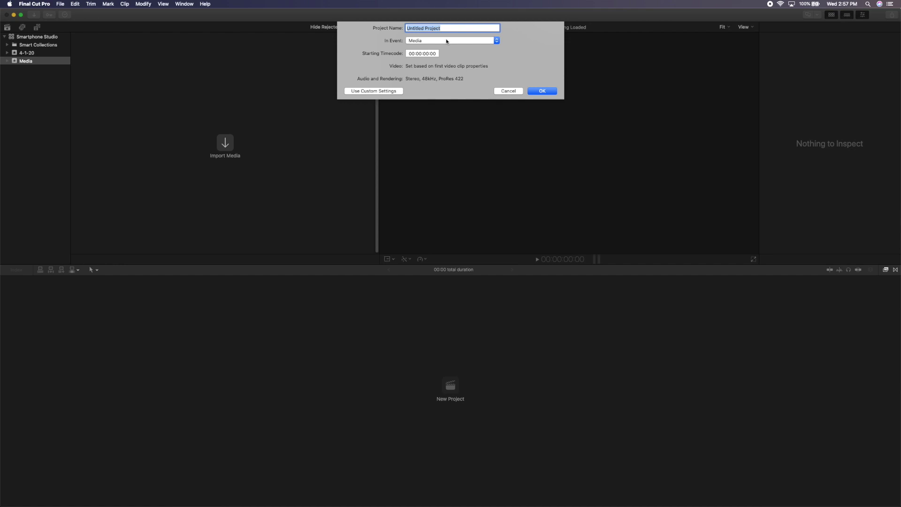
{"action": "type", "text": "F"}
{"action": "left_click", "coordinate": [552, 92]}
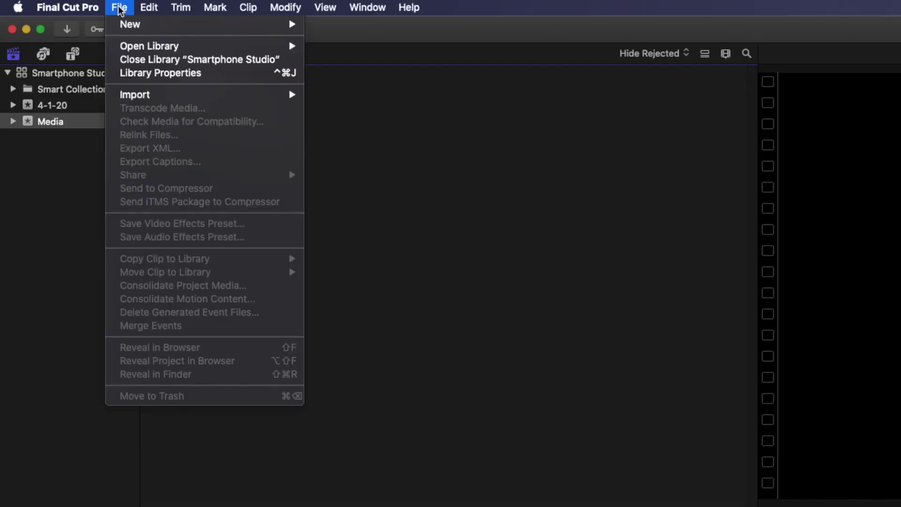
- Open the Media Import window and select the three clips in Downloads
{"action": "mouse_move", "coordinate": [165, 96]}
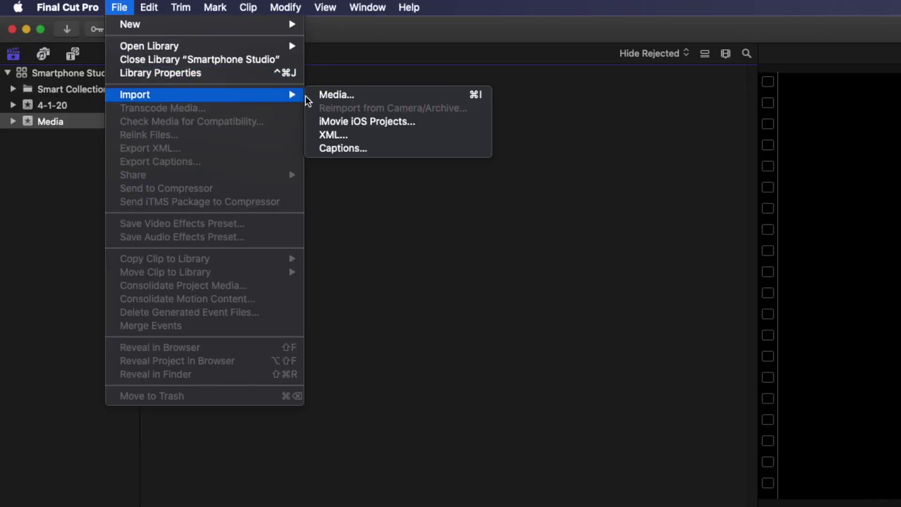
{"action": "left_click", "coordinate": [418, 98]}
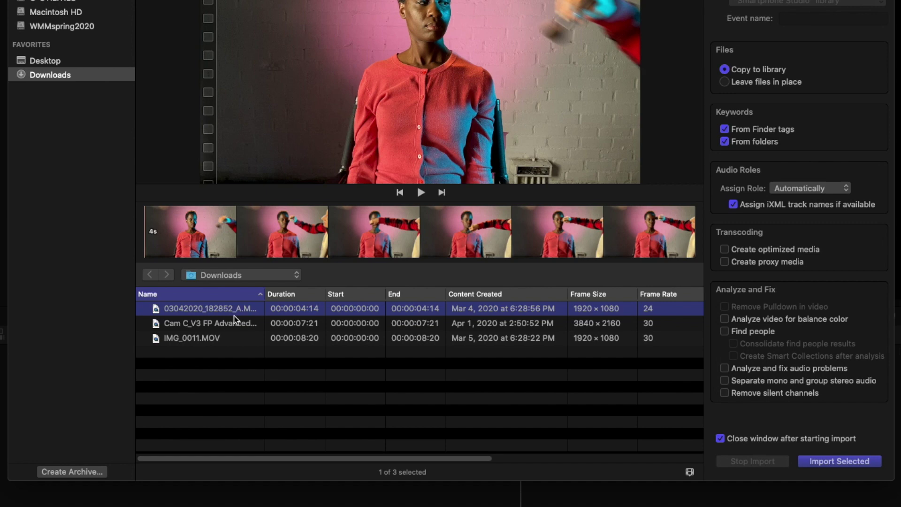
{"action": "left_click", "coordinate": [228, 338], "text": "shift"}
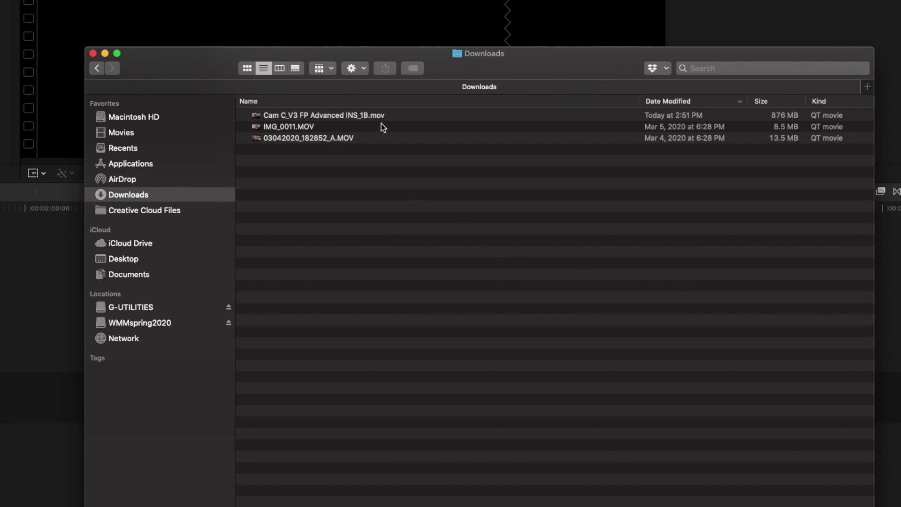
- Select the three .mov files in Finder's Downloads and drag them into the Media event
{"action": "left_click", "coordinate": [406, 116]}
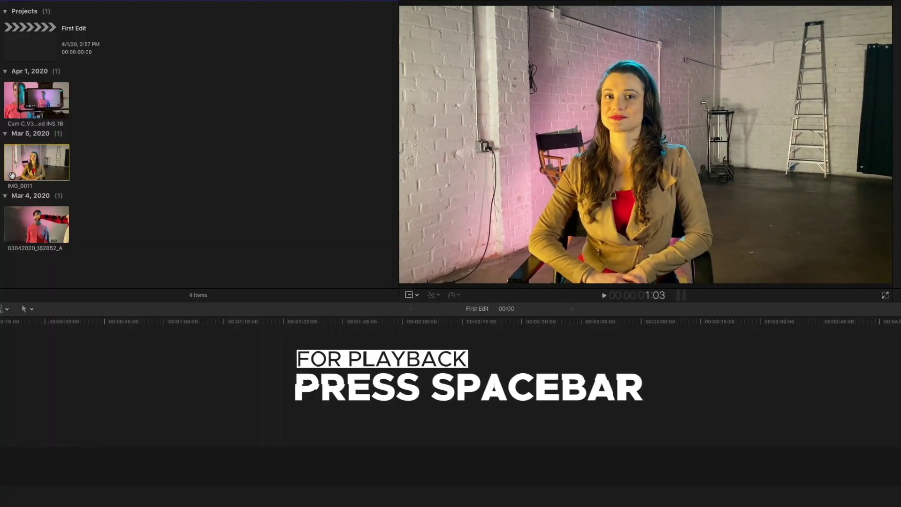
- Play back the IMG_0011 clip in the viewer
{"action": "key", "text": "space"}
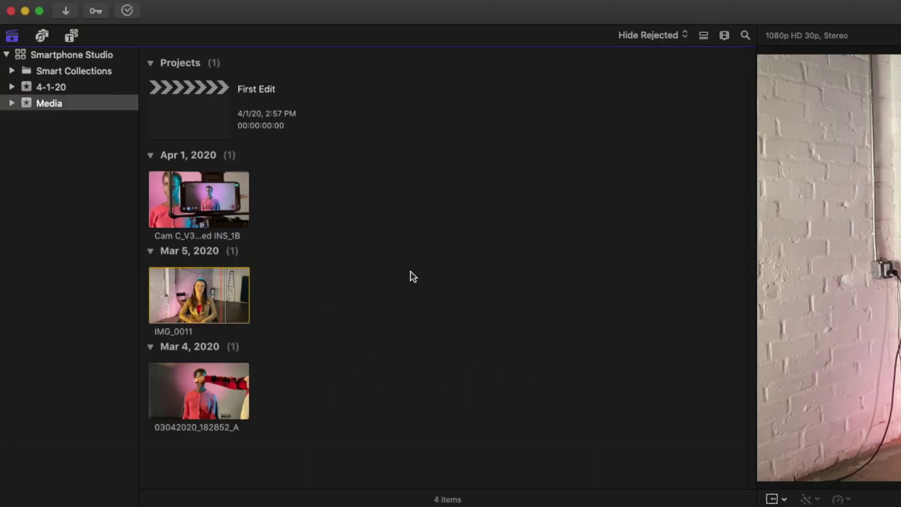
- Switch the browser to list view
{"action": "left_click", "coordinate": [705, 36]}
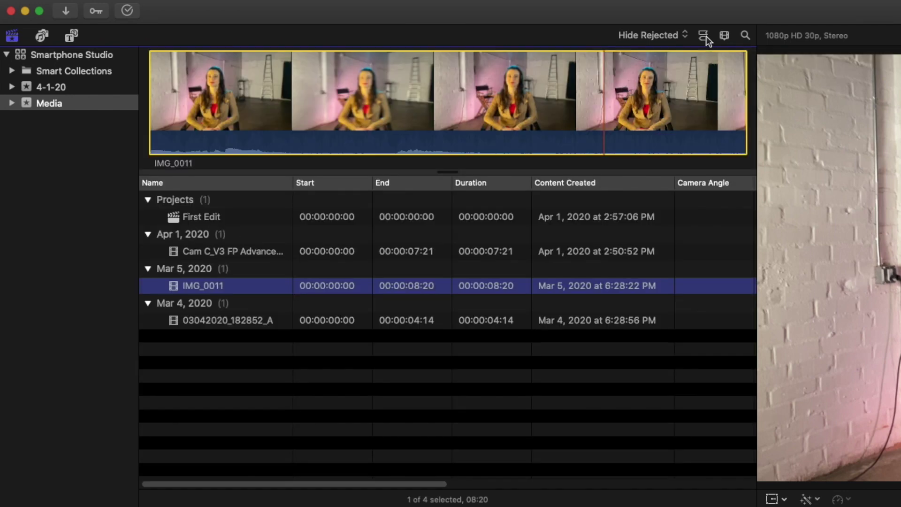
{"action": "left_click", "coordinate": [705, 36]}
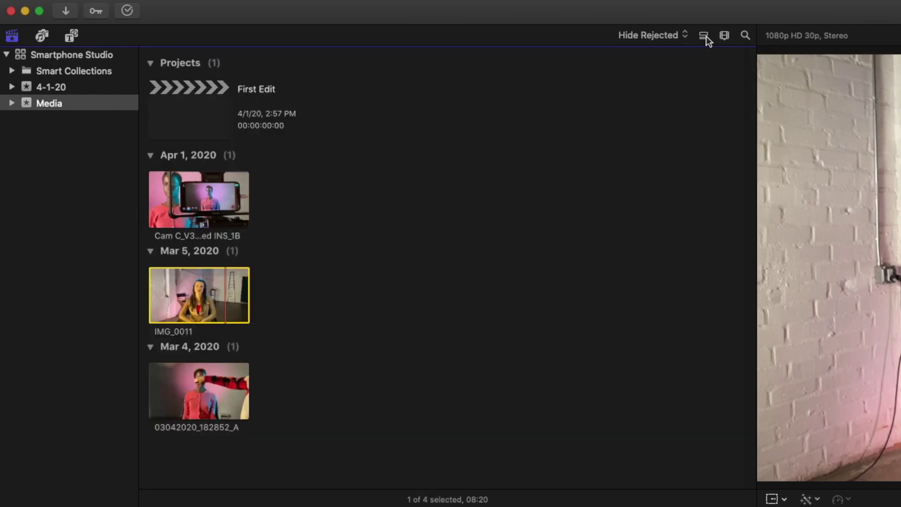
{"action": "left_click", "coordinate": [704, 36]}
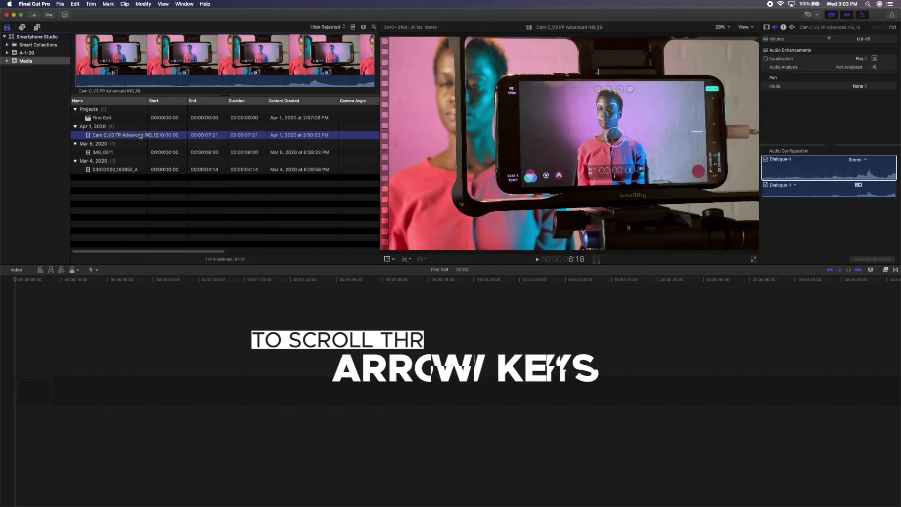
- Step through the clips with the arrow keys, then preview a frame of Cam C_V3
{"action": "key", "text": "Down"}
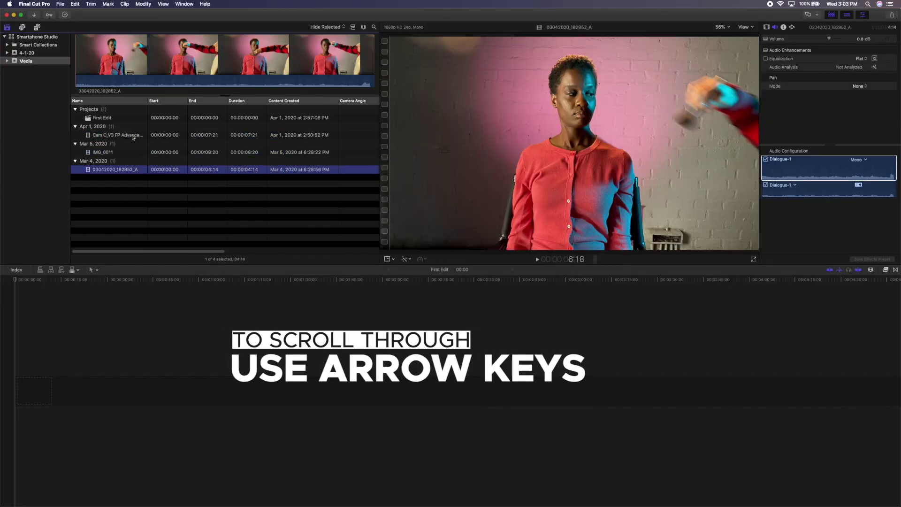
{"action": "key", "text": "Up"}
{"action": "key", "text": "Up"}
{"action": "key", "text": "Down"}
{"action": "key", "text": "Up"}
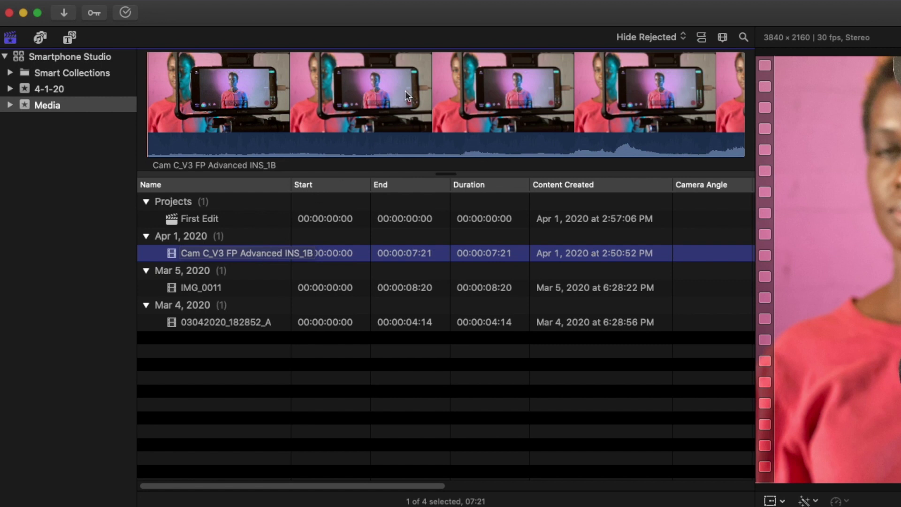
{"action": "left_click", "coordinate": [439, 97]}
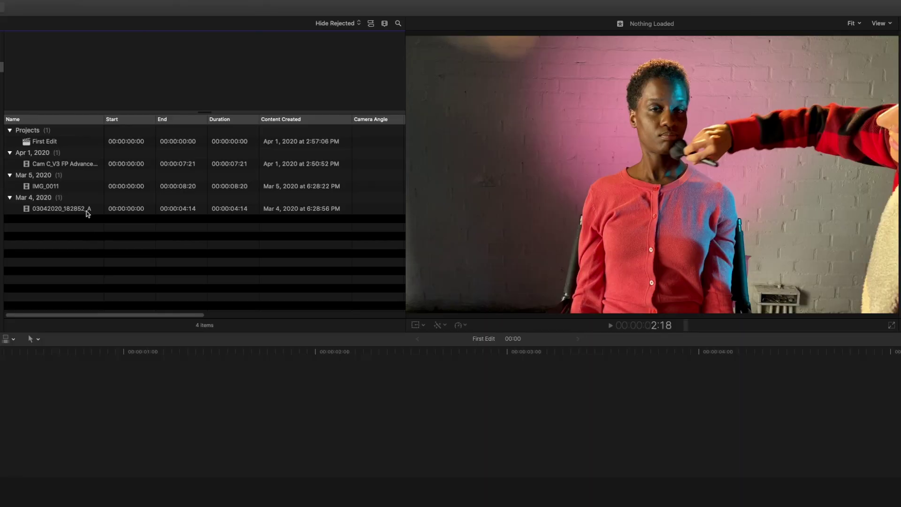
- Mark a 1:12 range of 03042020_182852_A, drag it to the timeline start, and play it
{"action": "left_click", "coordinate": [86, 211]}
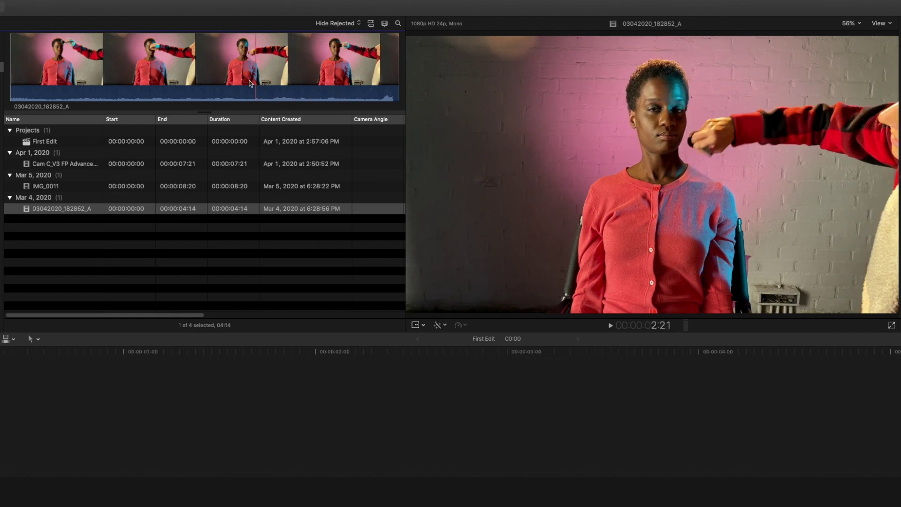
{"action": "left_click_drag", "start_coordinate": [237, 80], "coordinate": [359, 89]}
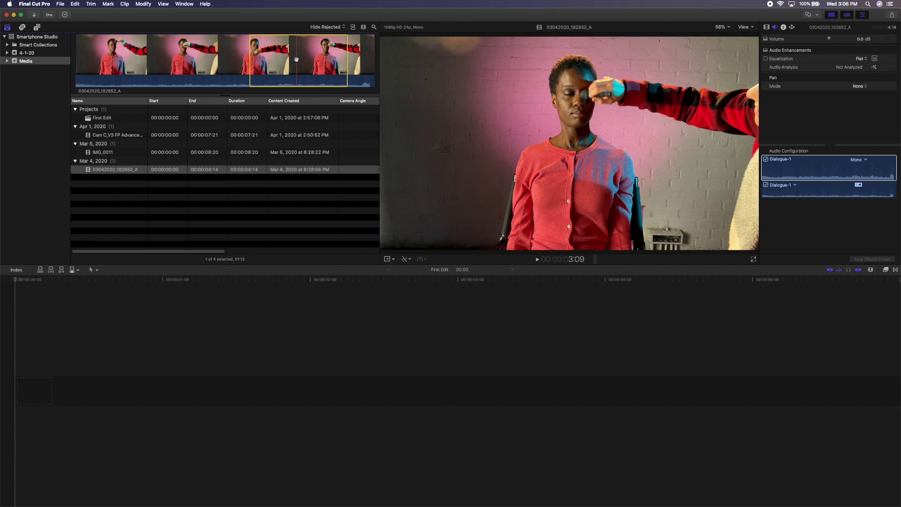
{"action": "left_click_drag", "start_coordinate": [186, 277], "coordinate": [46, 393]}
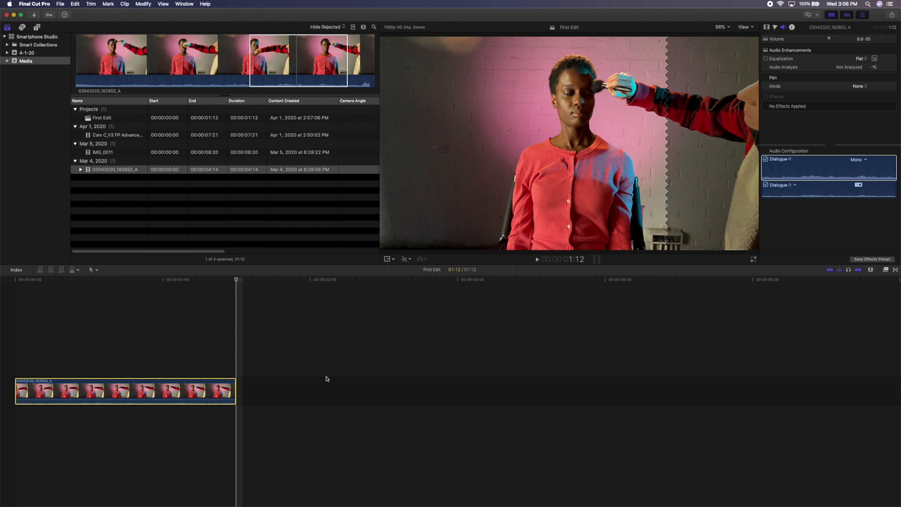
{"action": "key", "text": "Up"}
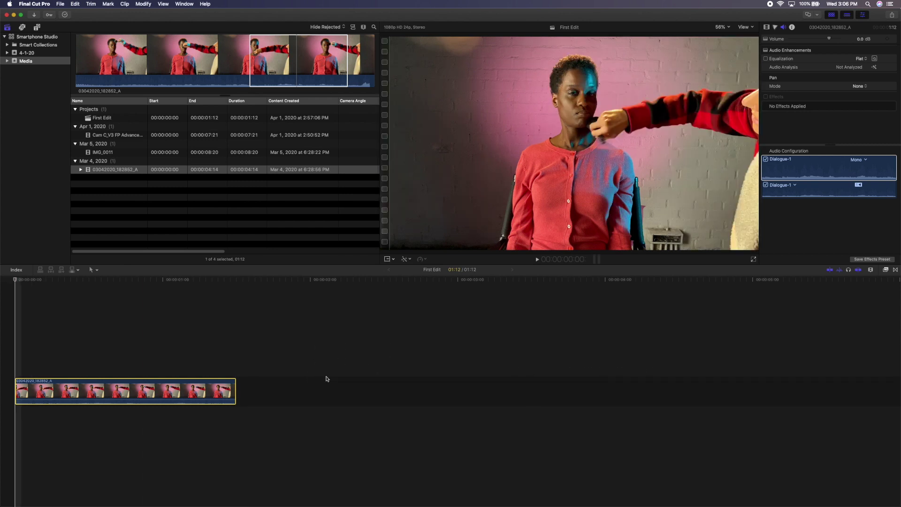
{"action": "key", "text": "space"}
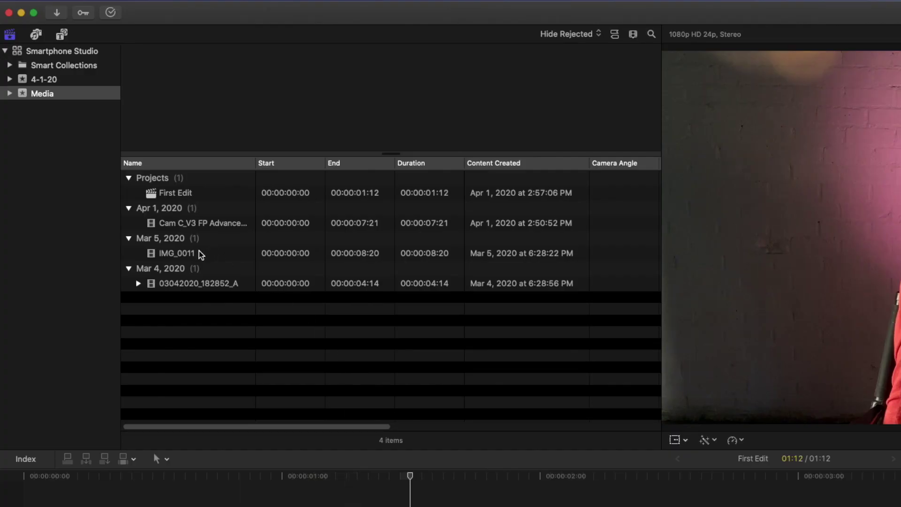
- Skim IMG_0011, append its marked range after the first clip, and return to the start
{"action": "left_click", "coordinate": [201, 254]}
{"action": "key", "text": "s"}
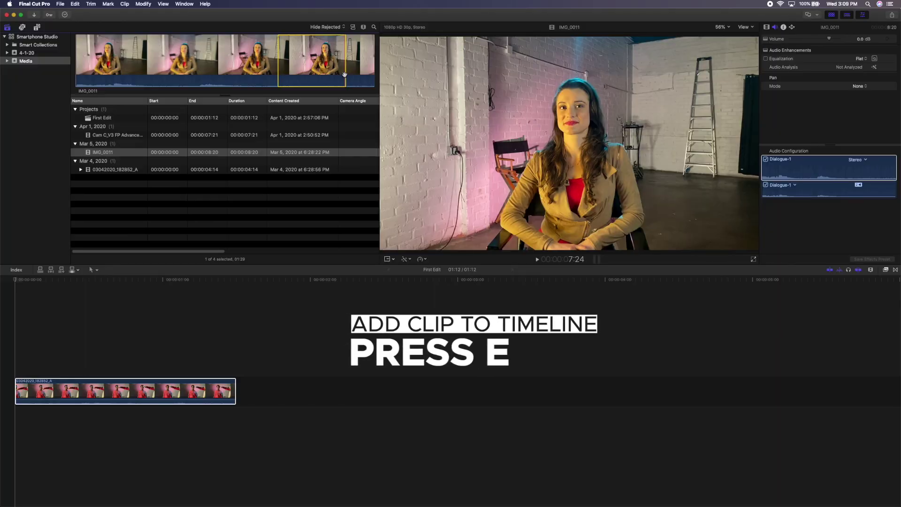
{"action": "key", "text": "e"}
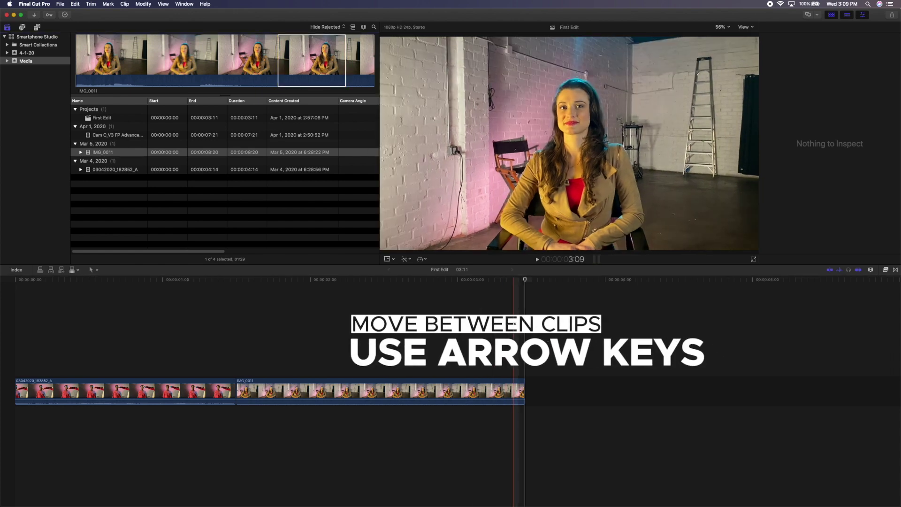
{"action": "key", "text": "Up"}
{"action": "key", "text": "Up"}
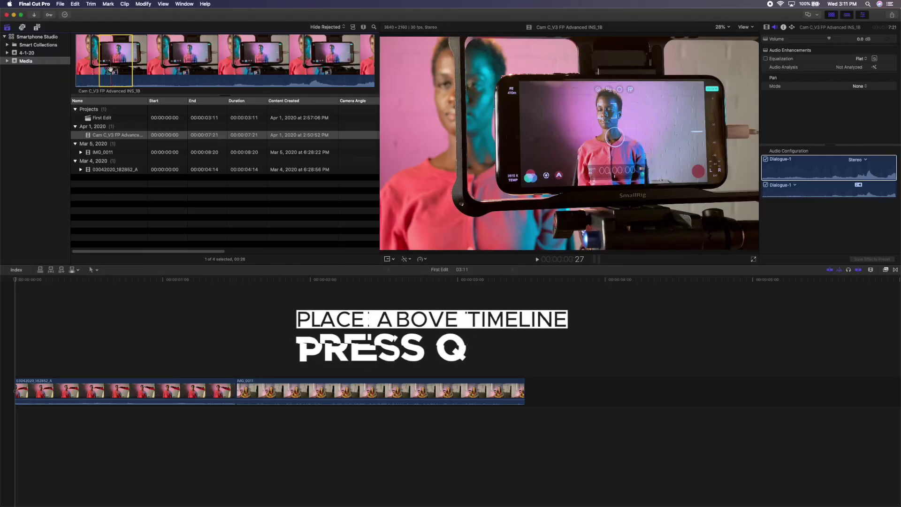
- Connect, insert and append Cam C_V3 ranges at the start, between clips, and at the end
{"action": "key", "text": "q"}
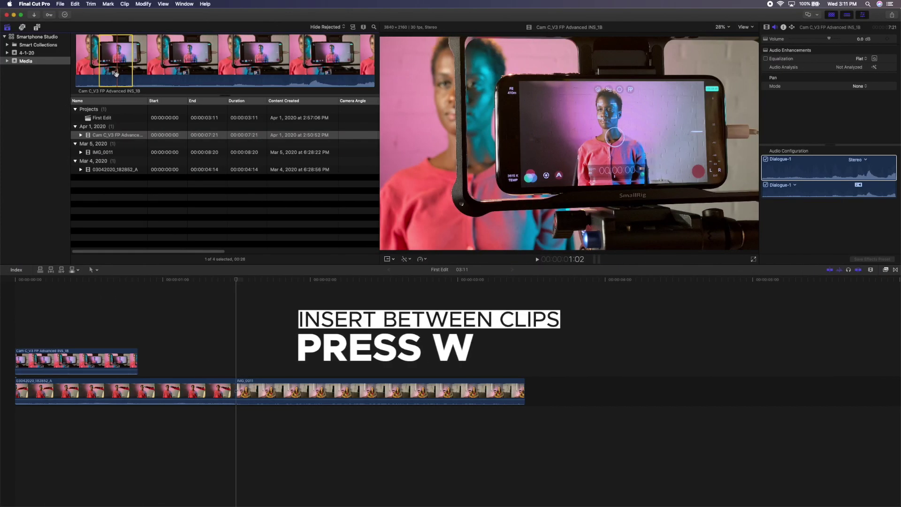
{"action": "key", "text": "w"}
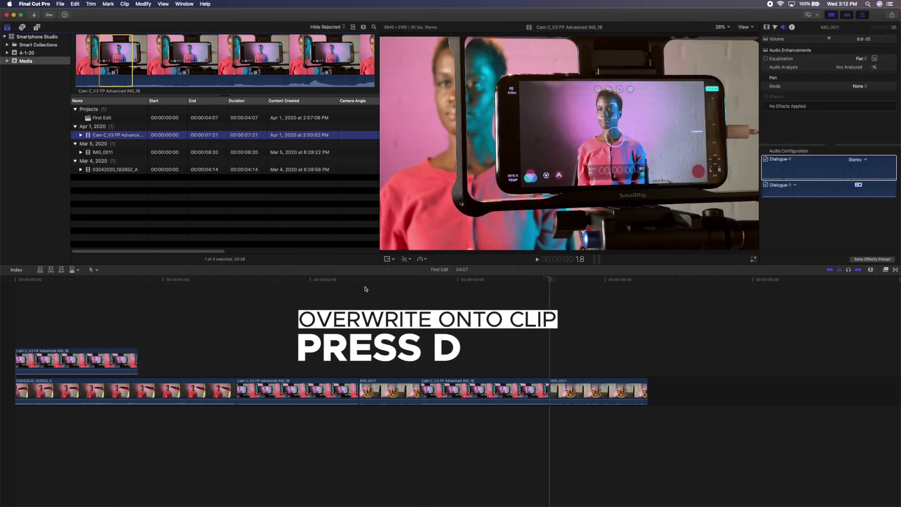
{"action": "left_click", "coordinate": [578, 348]}
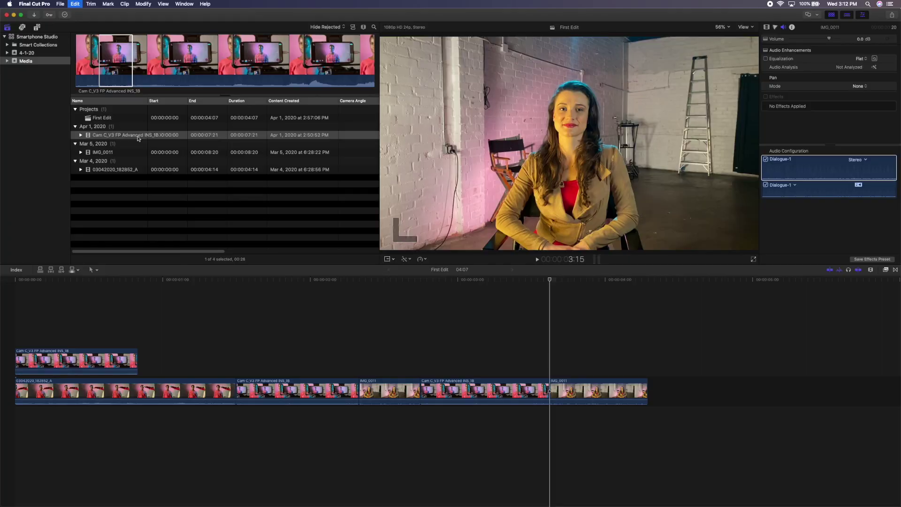
{"action": "key", "text": "e"}
- Select IMG_0011, switch the browser to thumbnail view, and show its audio settings
{"action": "left_click", "coordinate": [212, 152]}
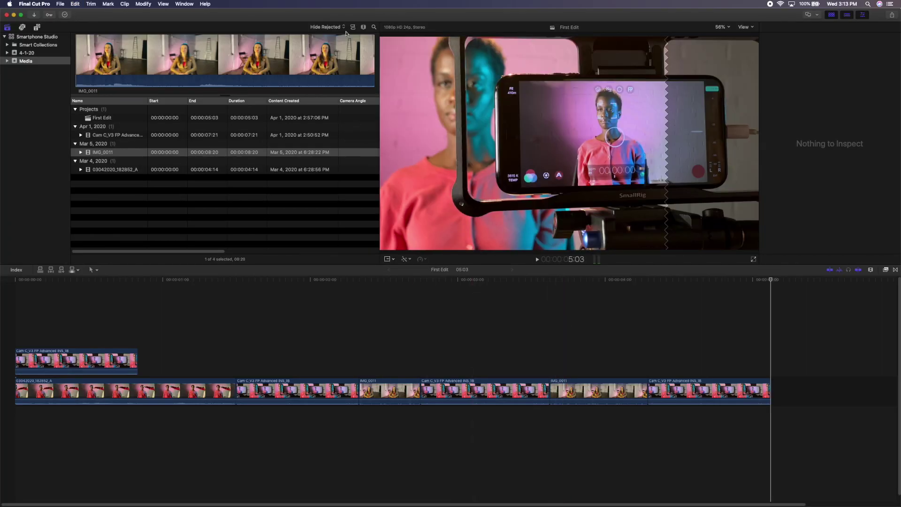
{"action": "left_click", "coordinate": [354, 29]}
{"action": "left_click", "coordinate": [122, 174]}
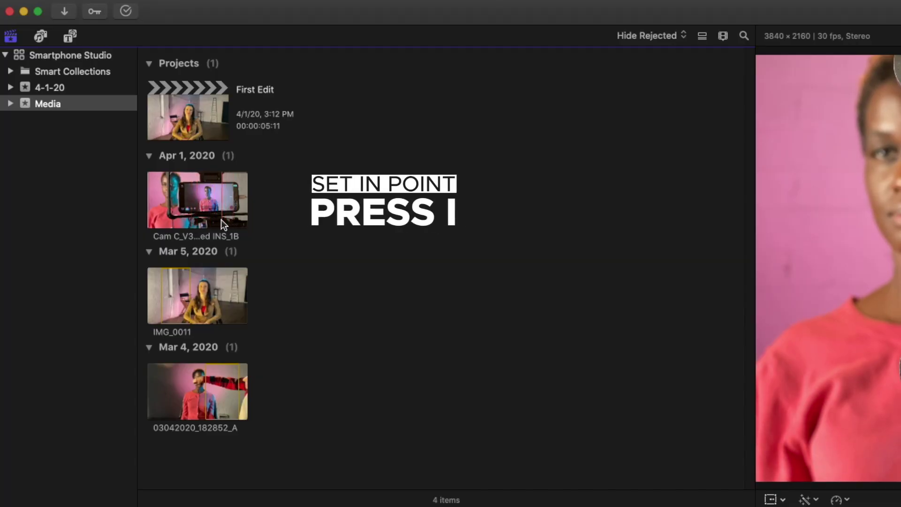
- Mark a 00:16 range on Cam C_V3 with I and O, then append it after the last clip in First Edit
{"action": "key", "text": "i"}
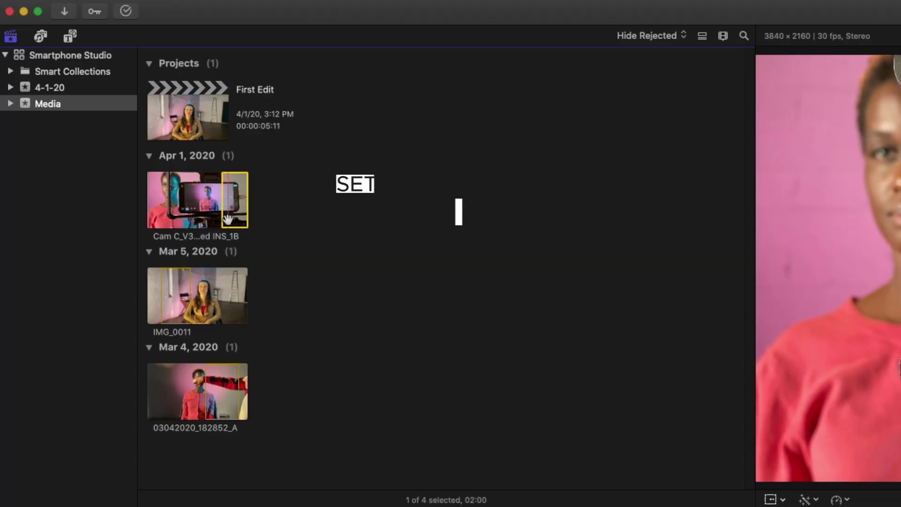
{"action": "key", "text": "o"}
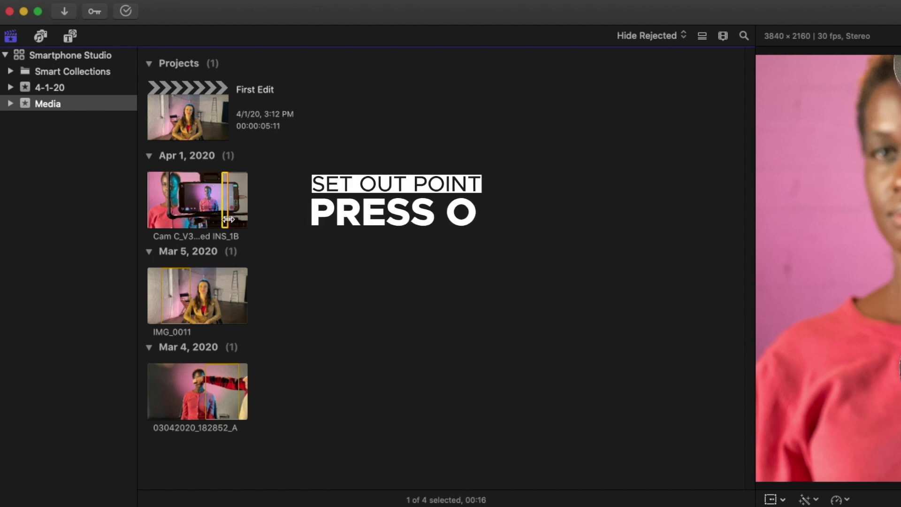
{"action": "key", "text": "e"}
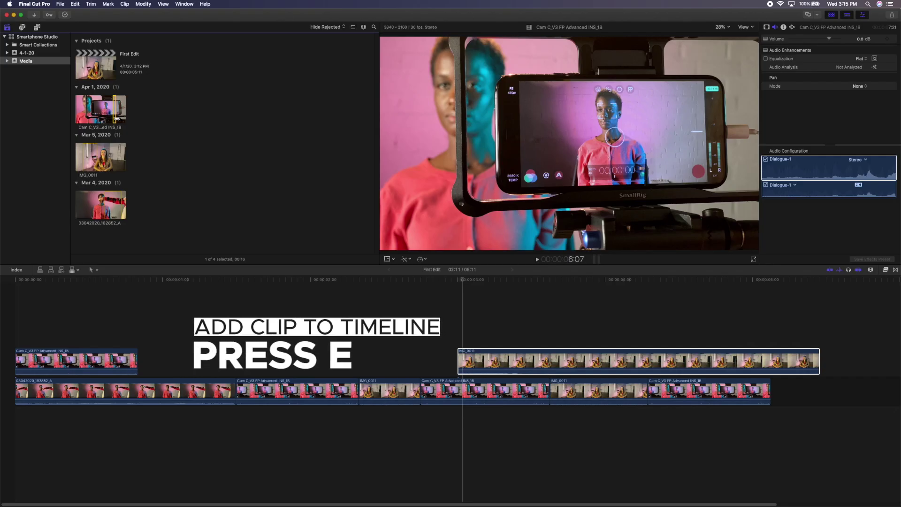
{"action": "key", "text": "e"}
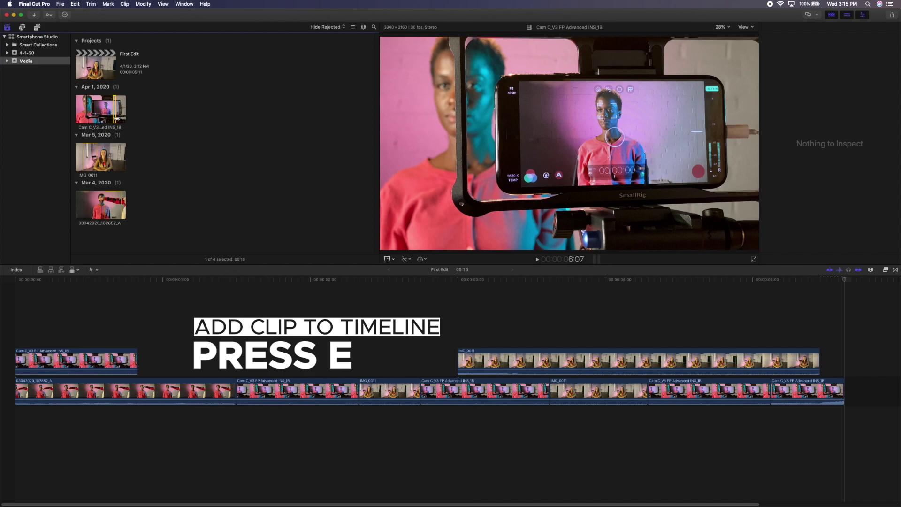